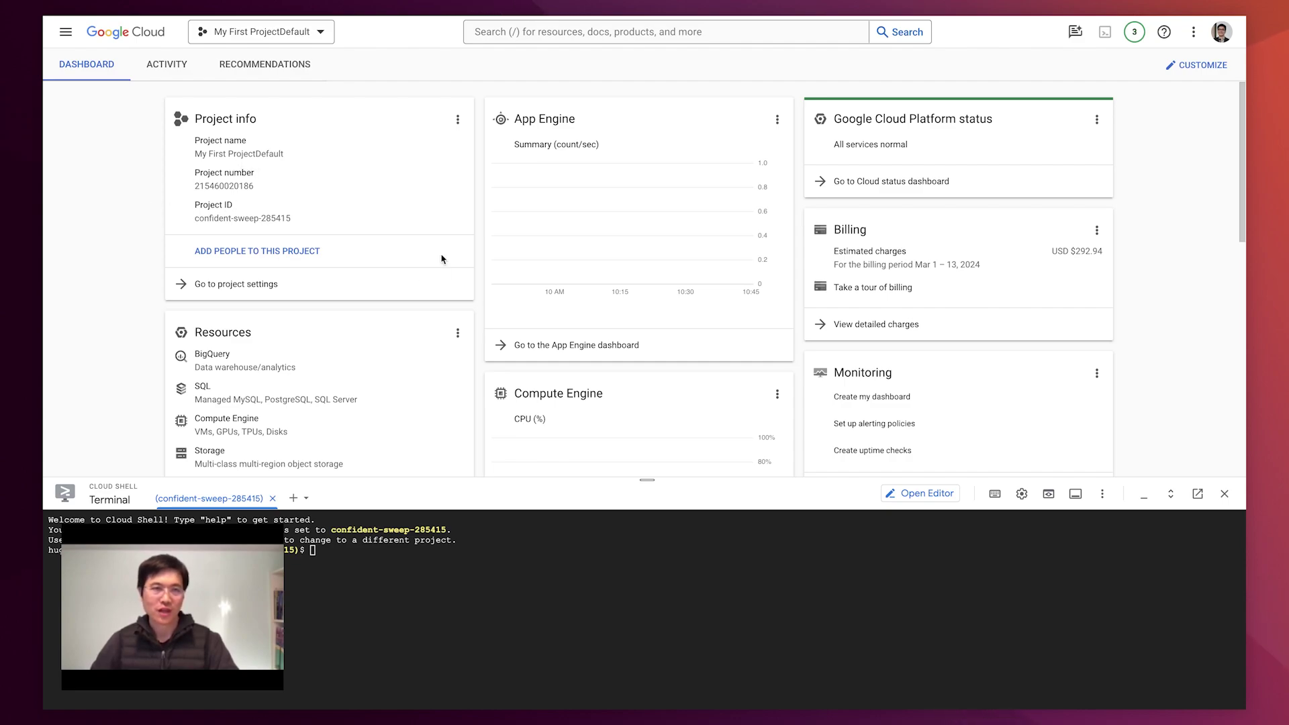
- Navigate through the Vertex AI menu to the Workbench notebook instances page
click(65, 34)
mouse_move(104, 495)
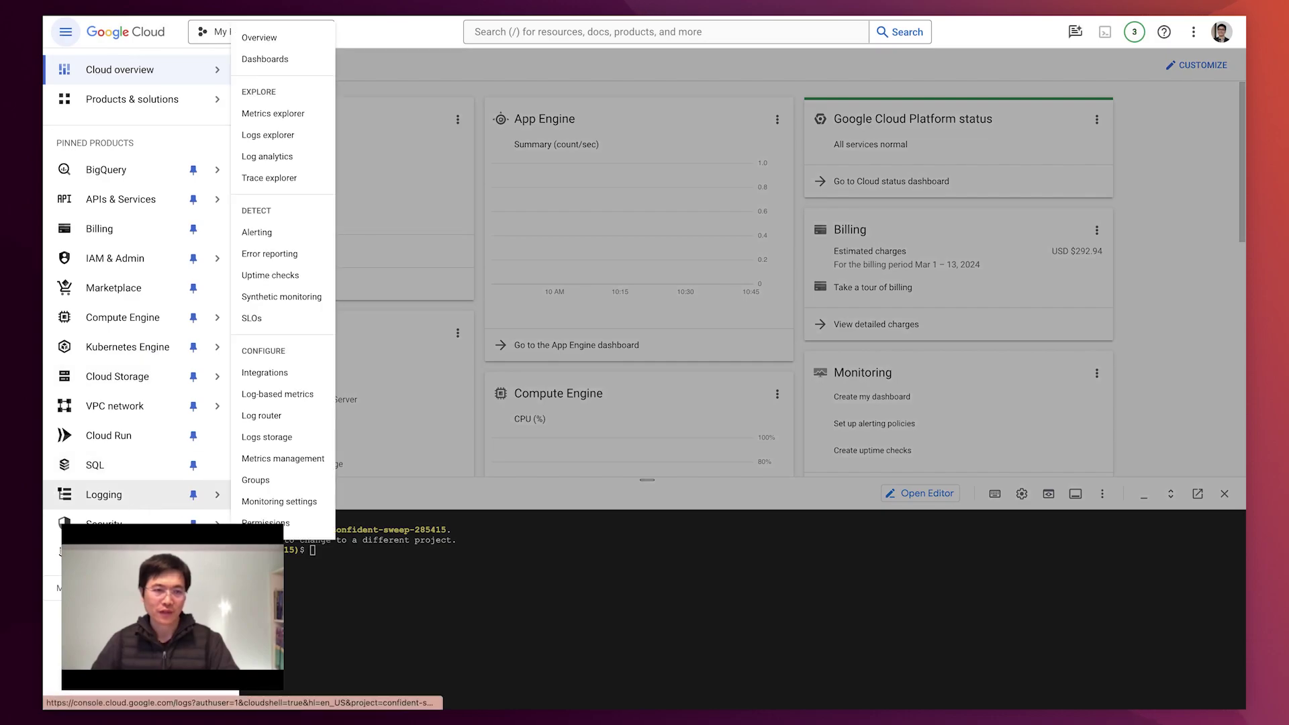
click(111, 553)
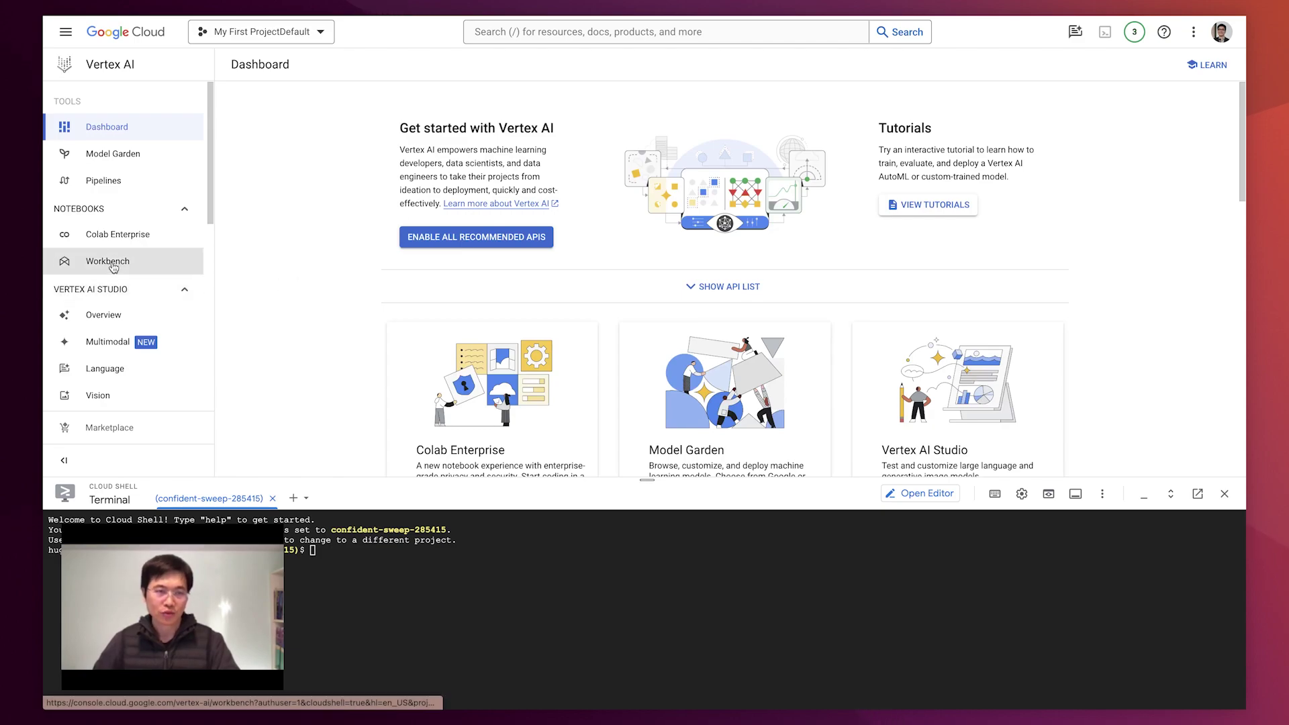
click(112, 262)
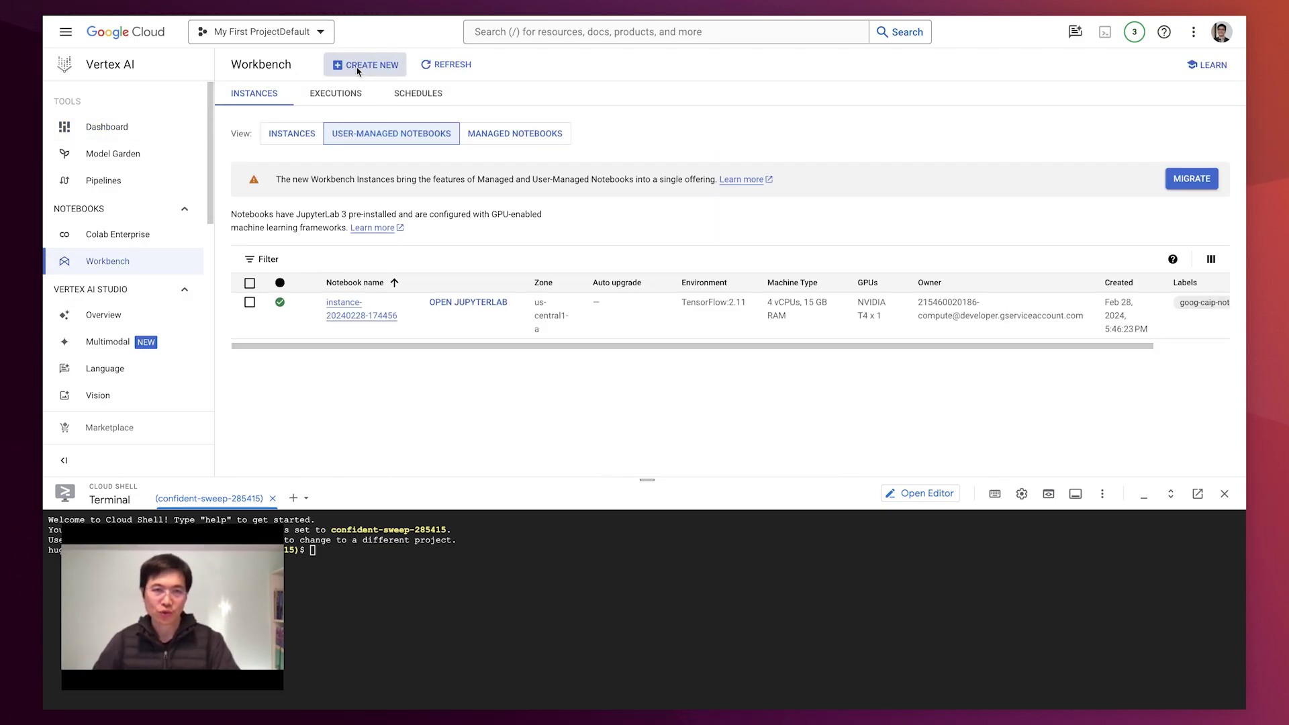
- Start a new Workbench instance with Ubuntu 20.04 and TensorFlow Enterprise 2.11
click(366, 65)
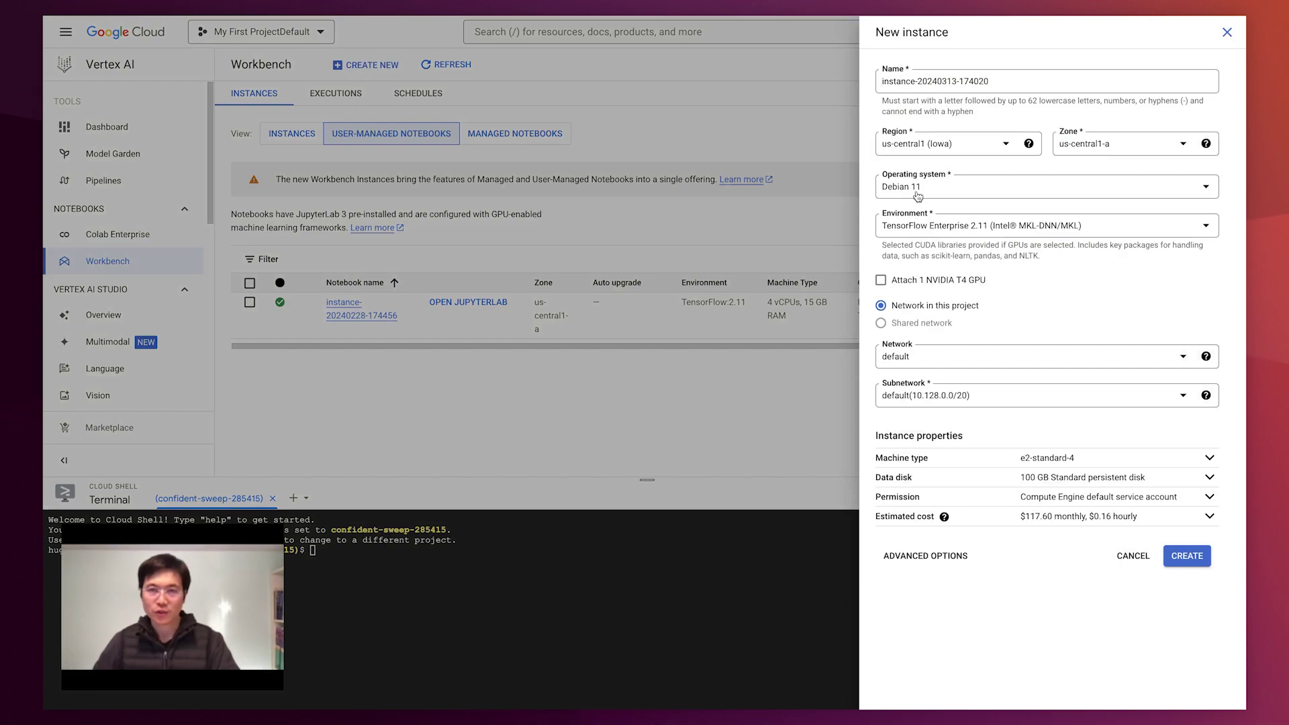
click(985, 185)
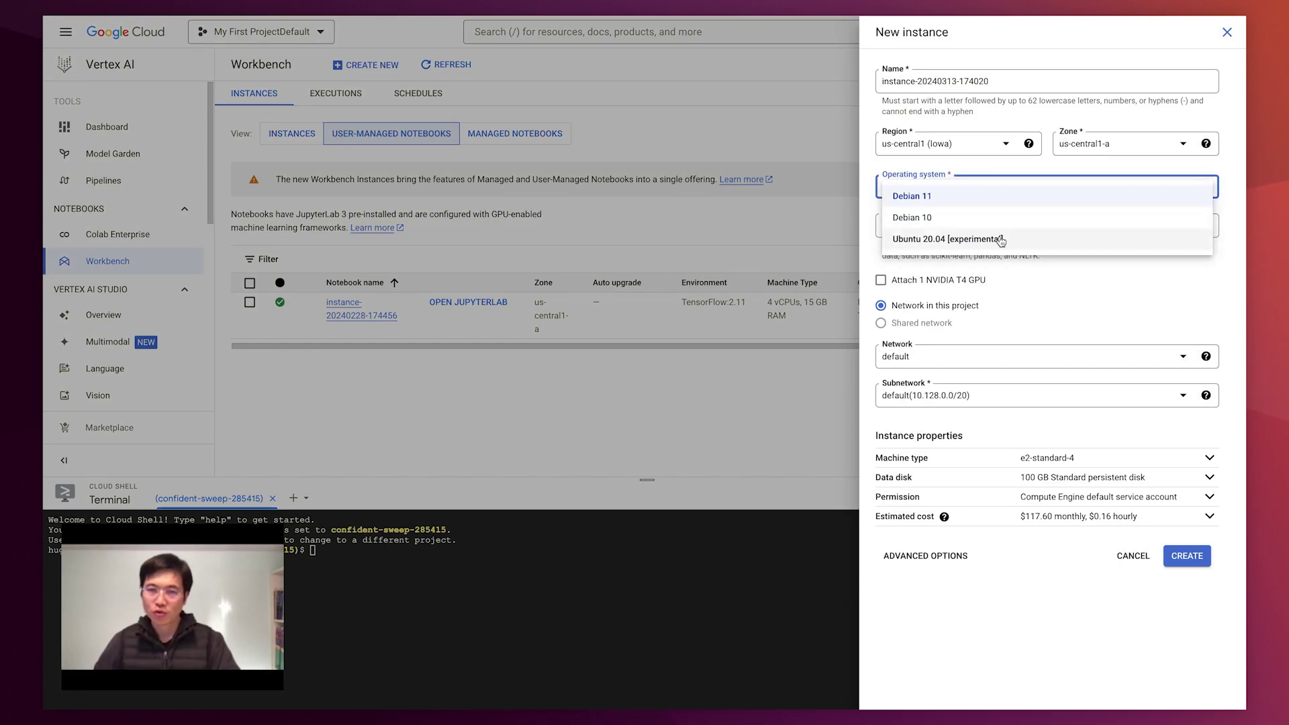
click(1002, 241)
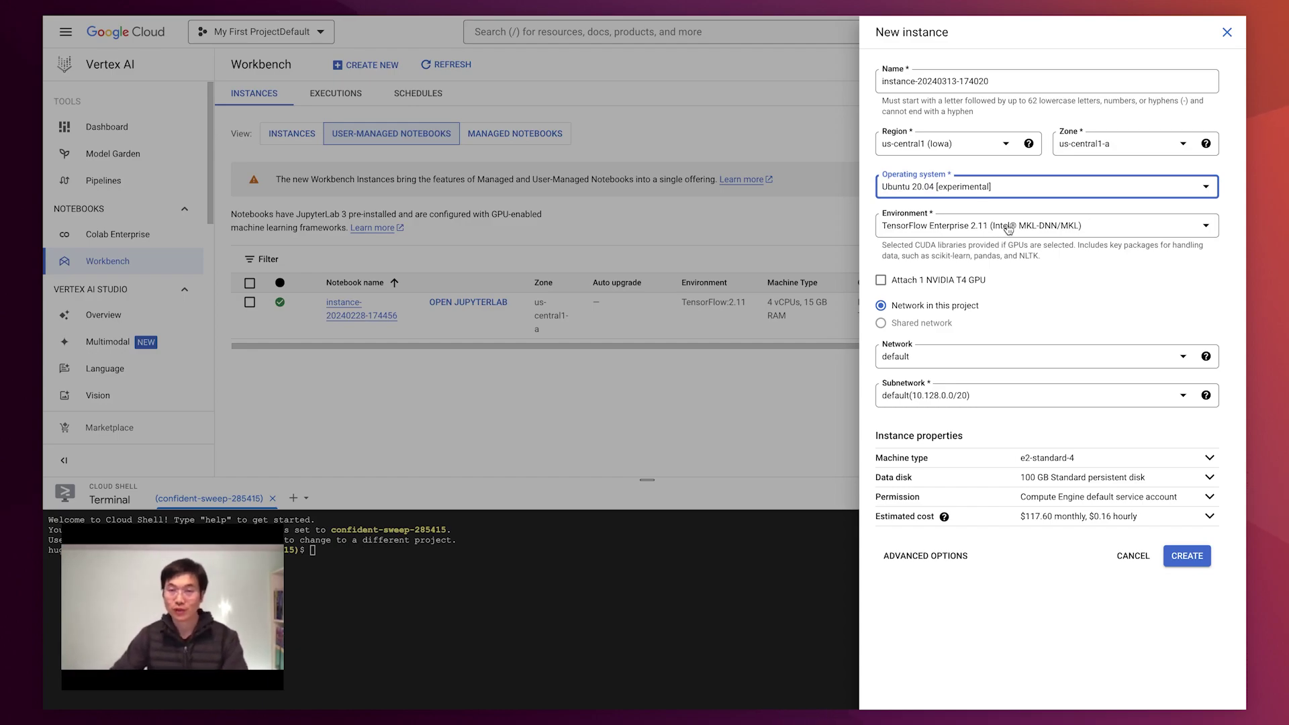
click(1003, 226)
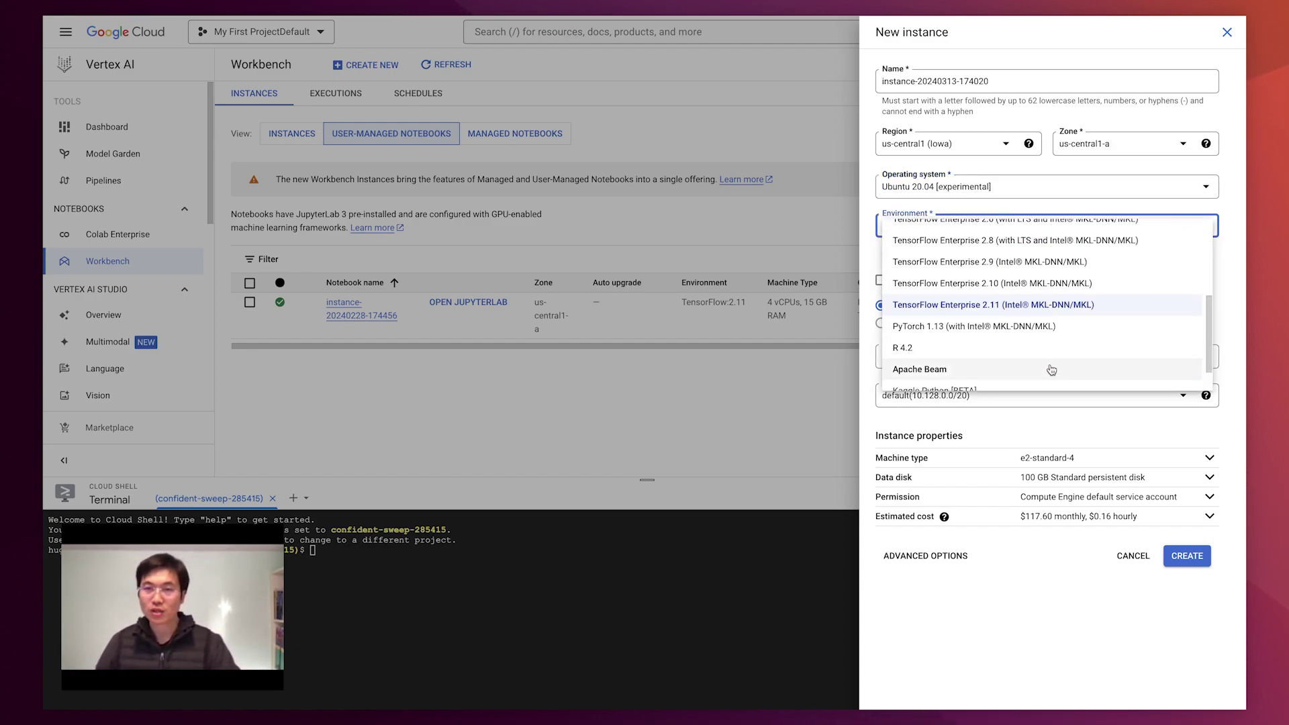
scroll(1056, 375, up, 2)
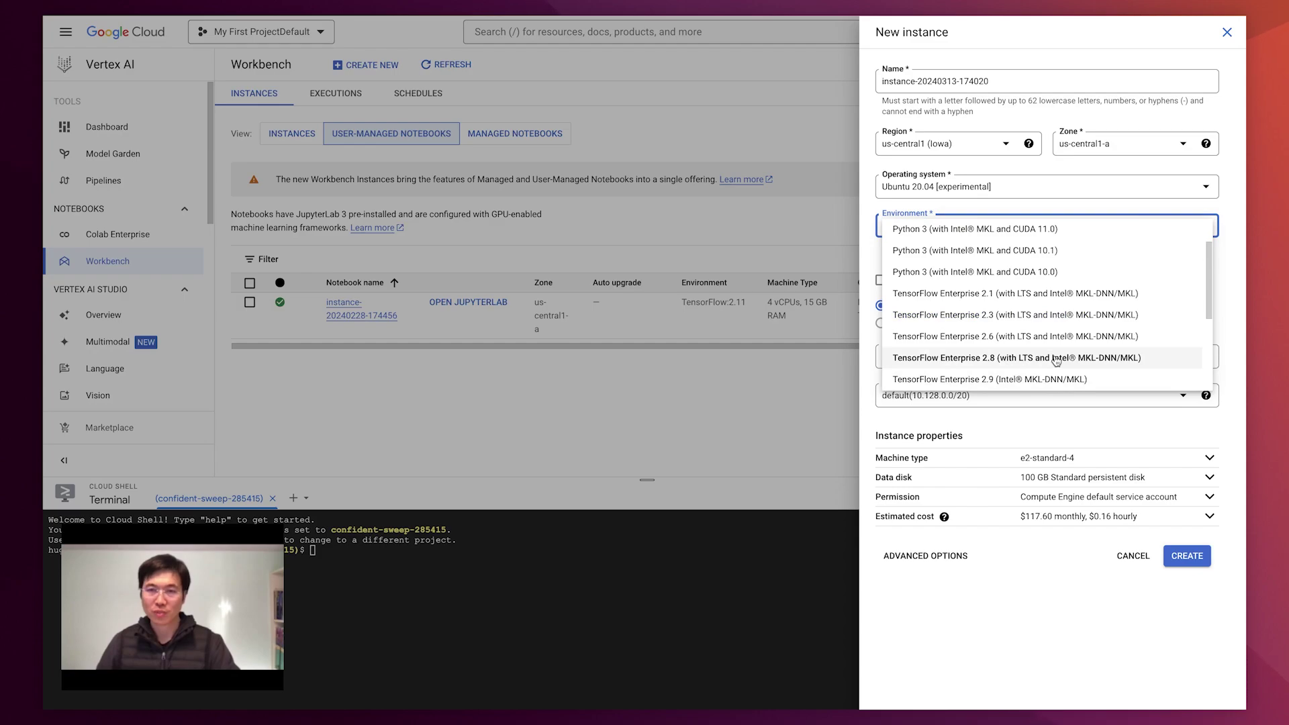
scroll(1055, 361, down, 2)
scroll(1060, 351, down, 1)
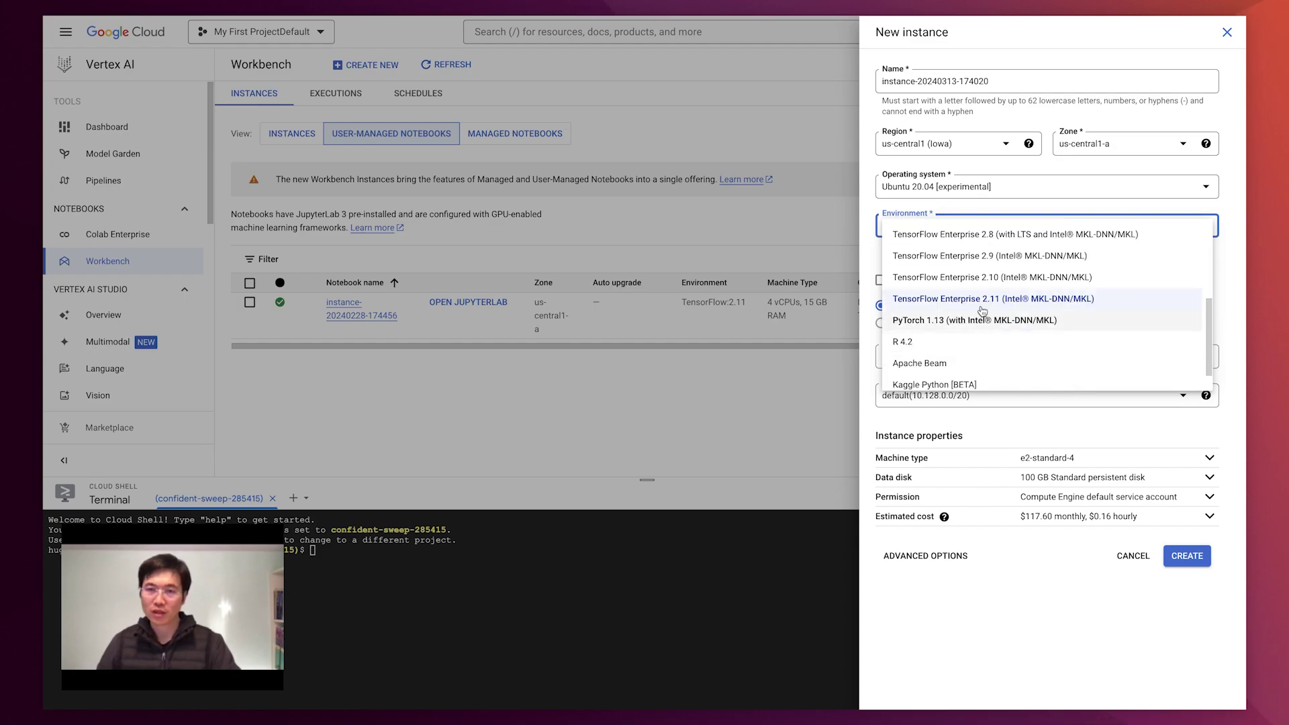
click(1230, 255)
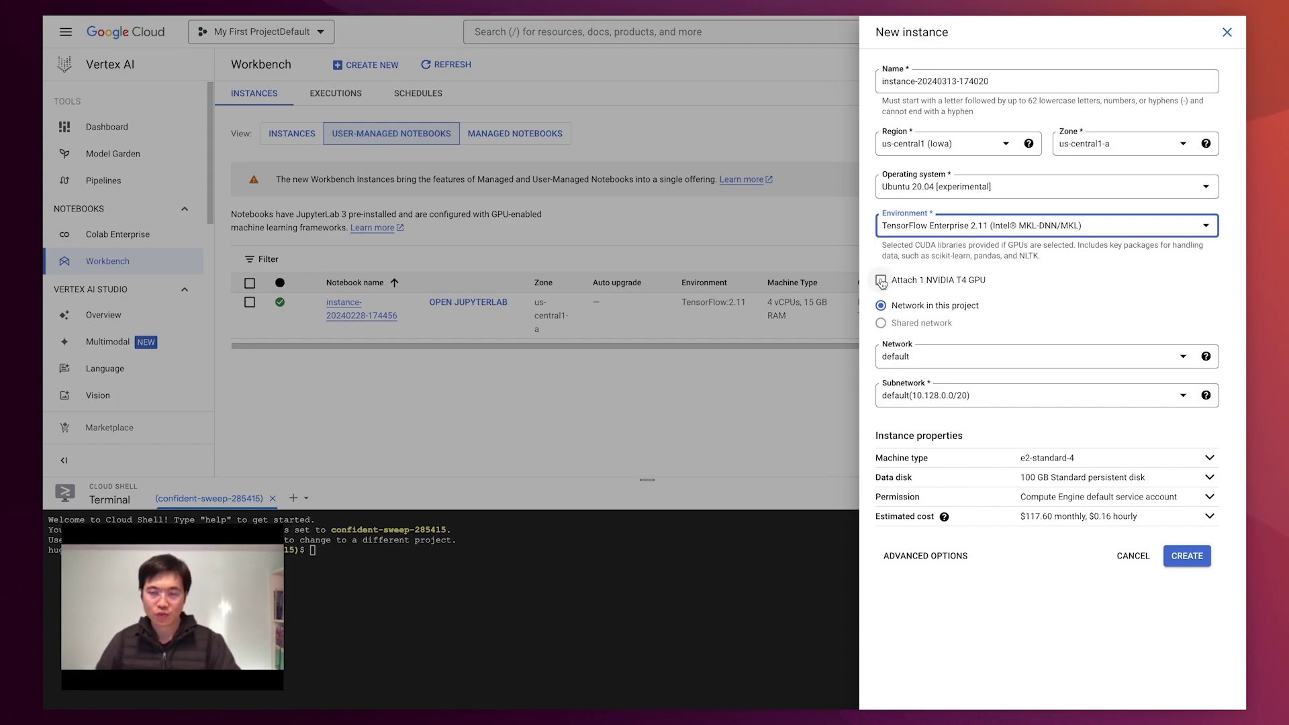
- Attach one NVIDIA T4 GPU and create the instance
click(881, 281)
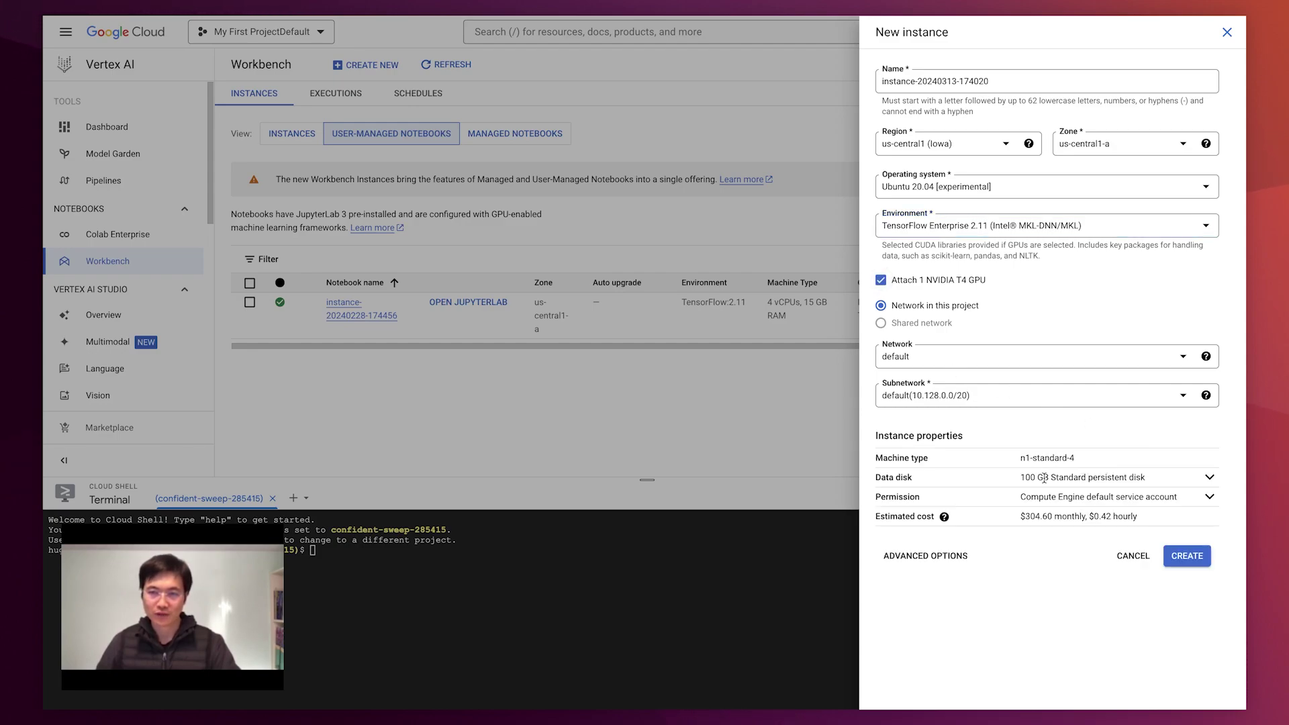
click(1194, 560)
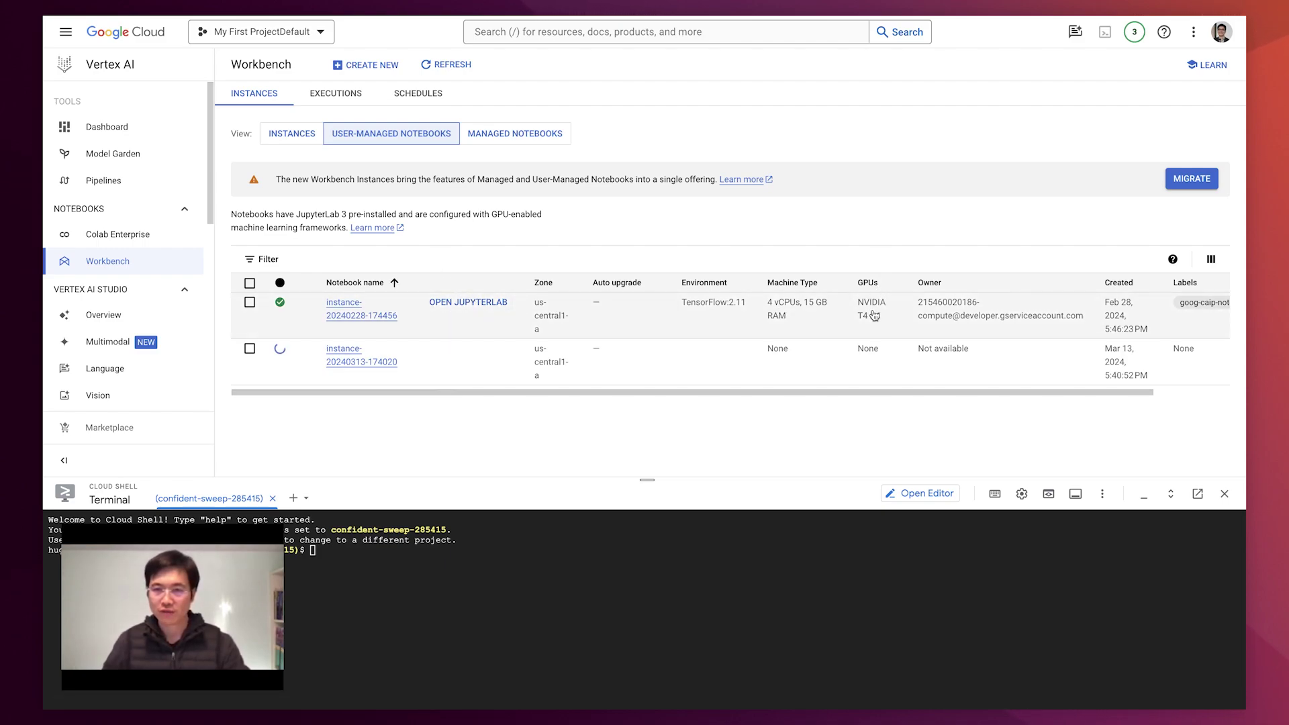
- Launch JupyterLab on the running Workbench instance
click(470, 304)
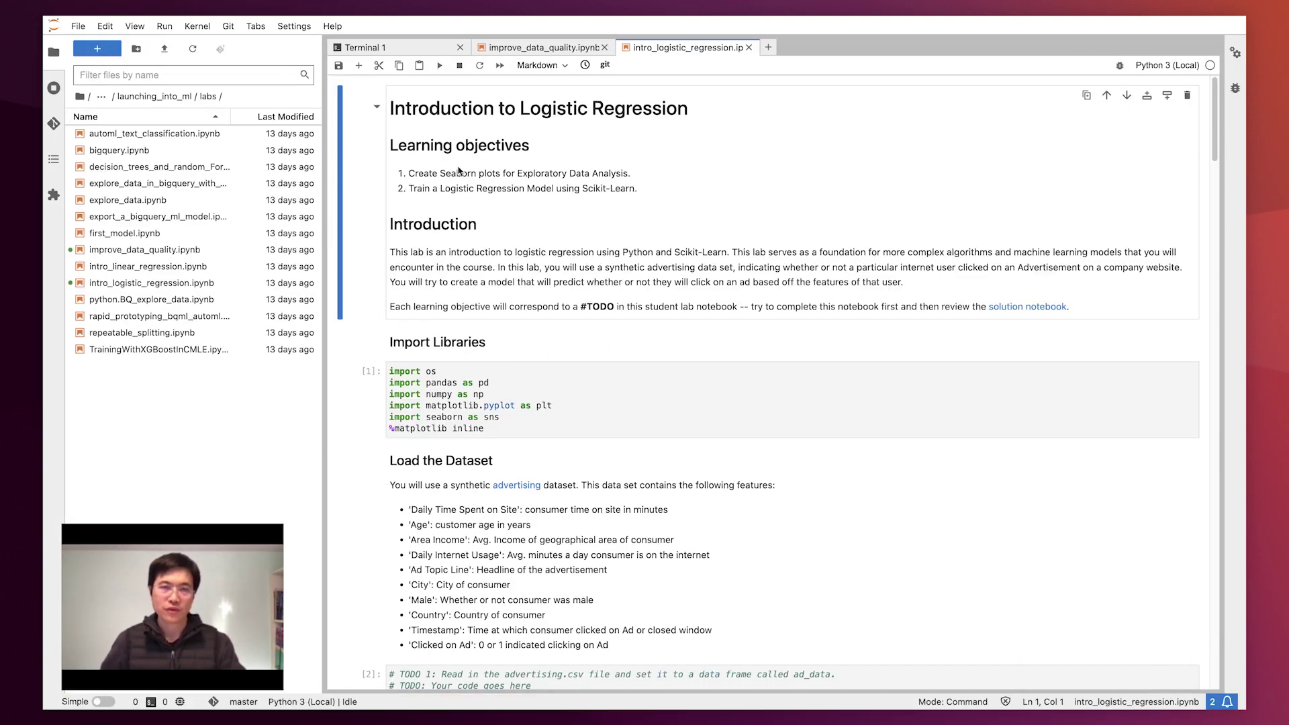
scroll(694, 400, down, 5)
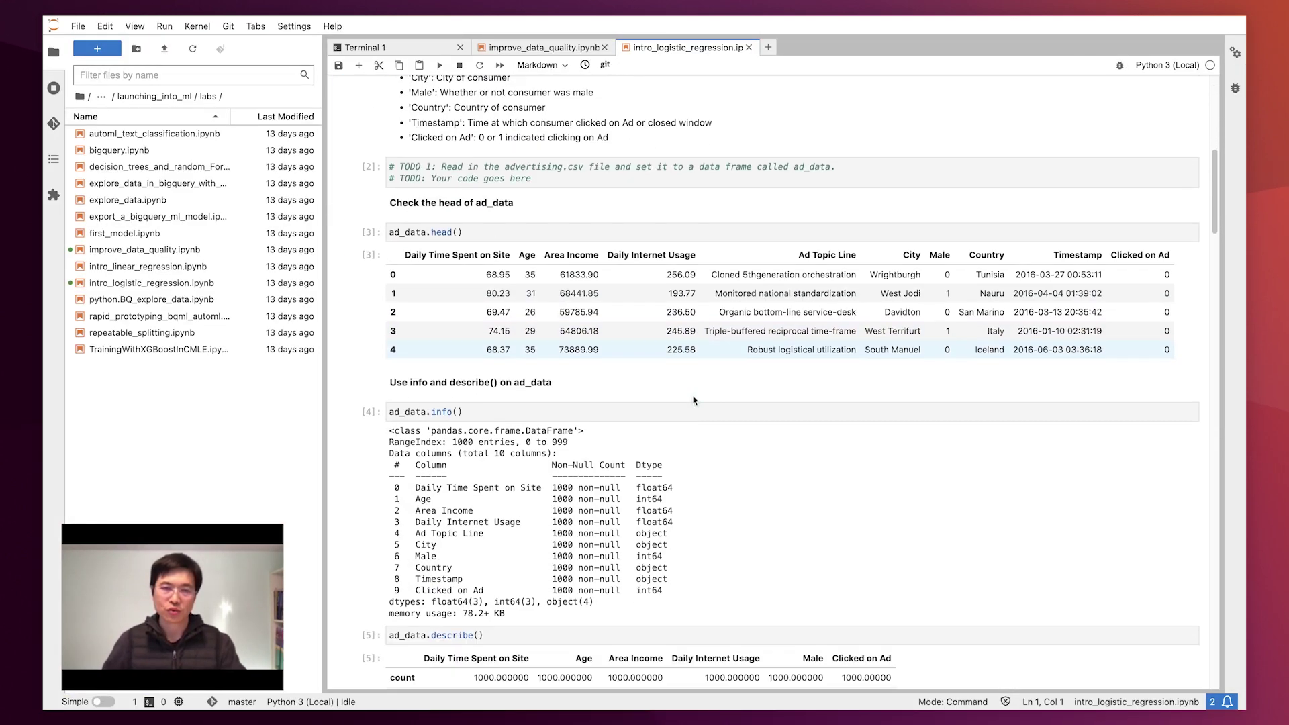
scroll(693, 399, down, 1)
scroll(693, 400, down, 1)
scroll(693, 400, down, 1)
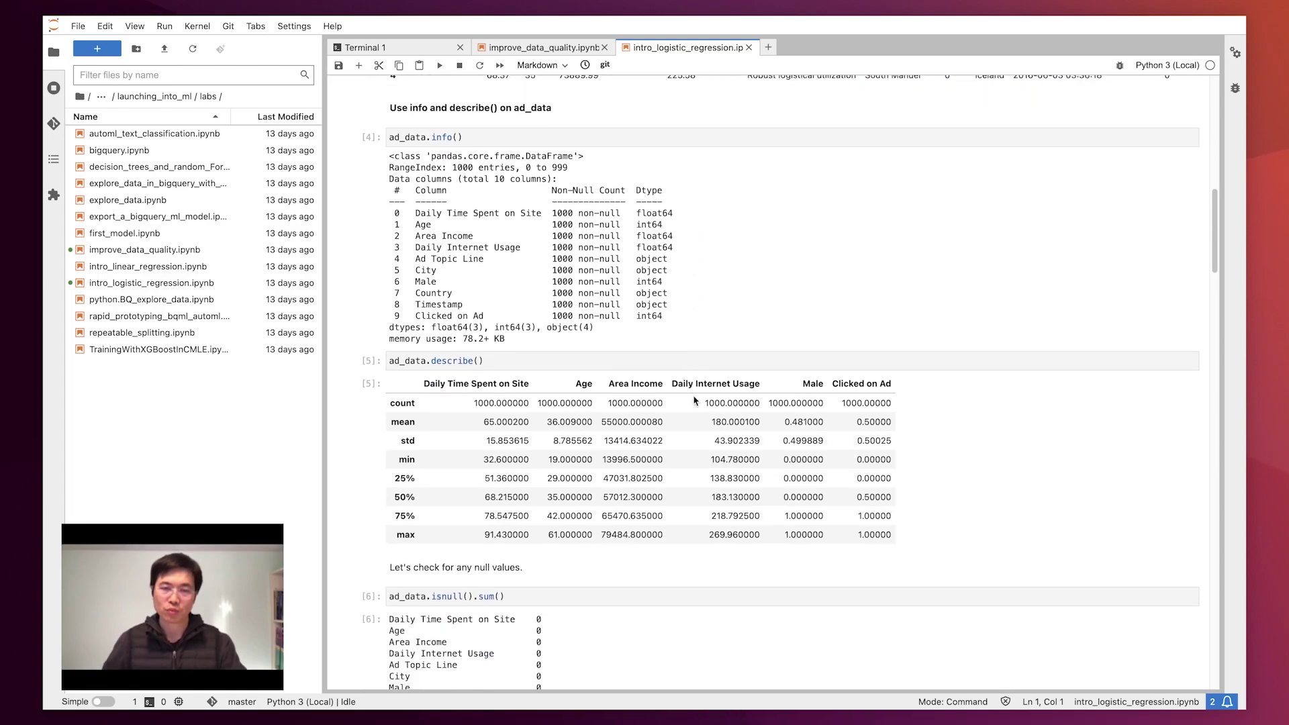
scroll(692, 401, down, 3)
scroll(692, 400, down, 5)
scroll(693, 401, down, 2)
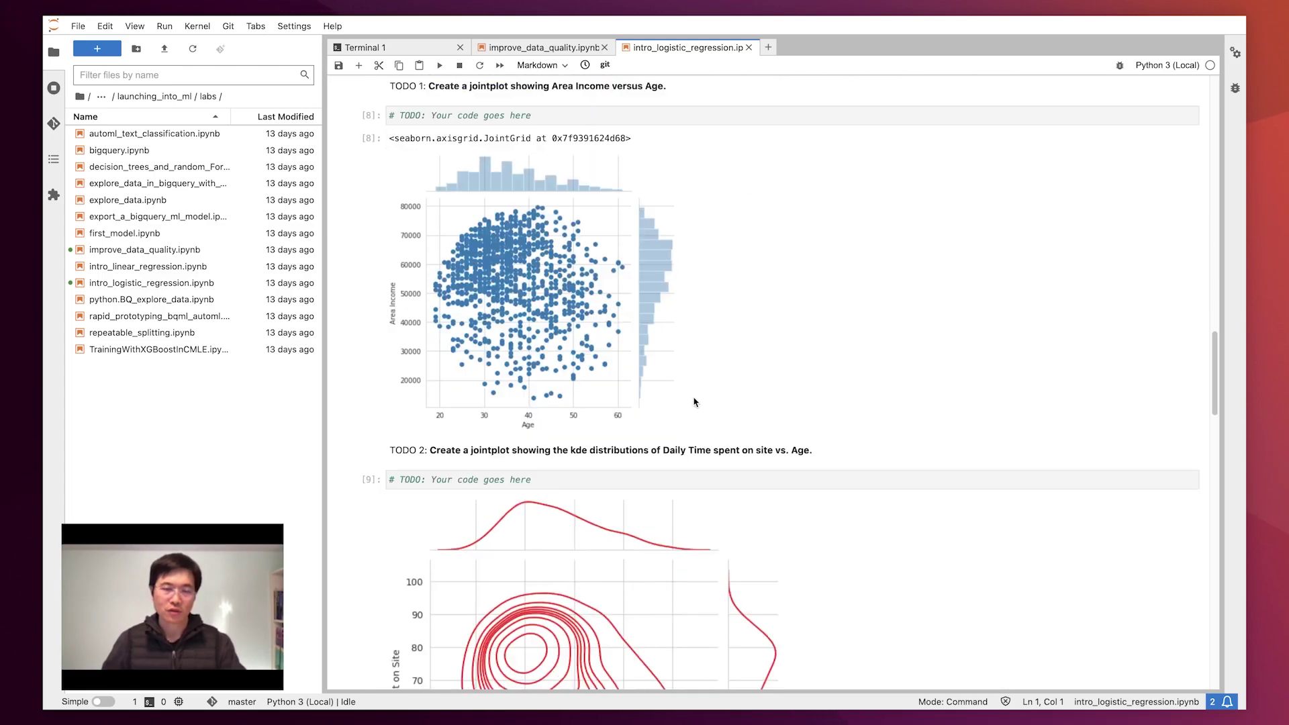
scroll(693, 400, down, 4)
scroll(693, 402, down, 5)
scroll(693, 401, down, 4)
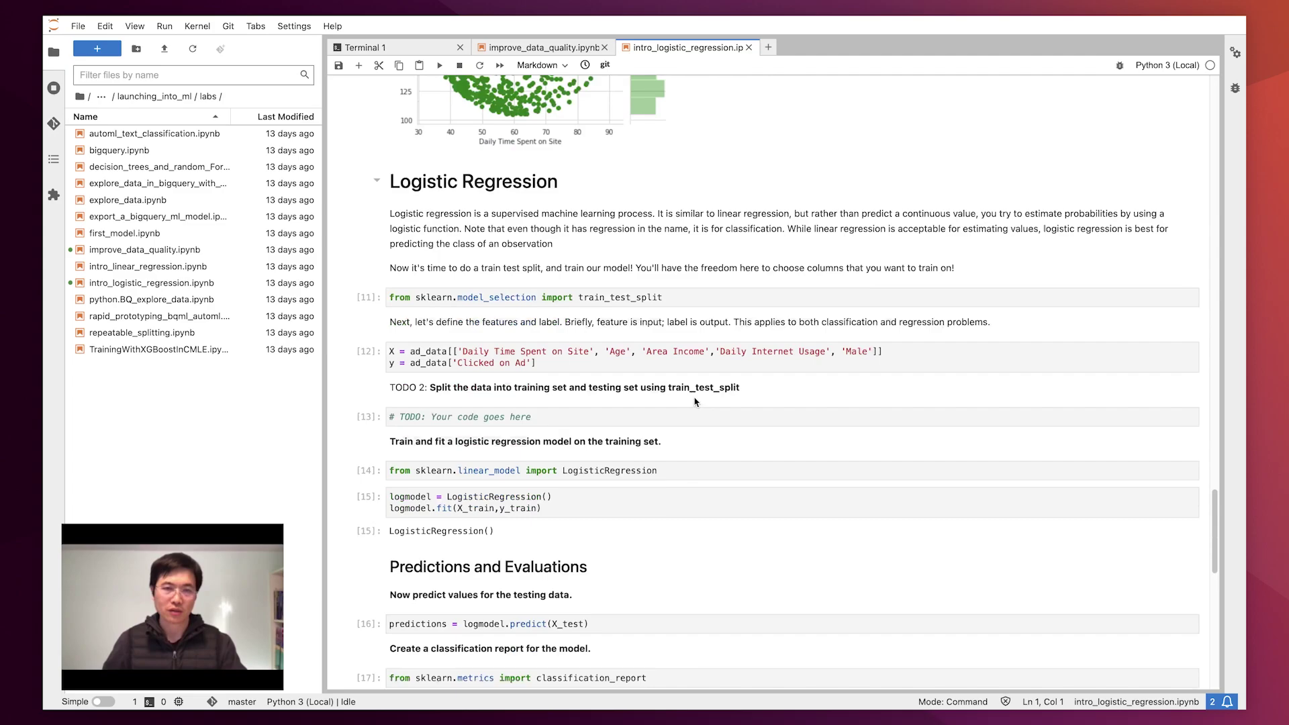
scroll(693, 402, down, 2)
scroll(693, 401, down, 1)
scroll(694, 400, down, 1)
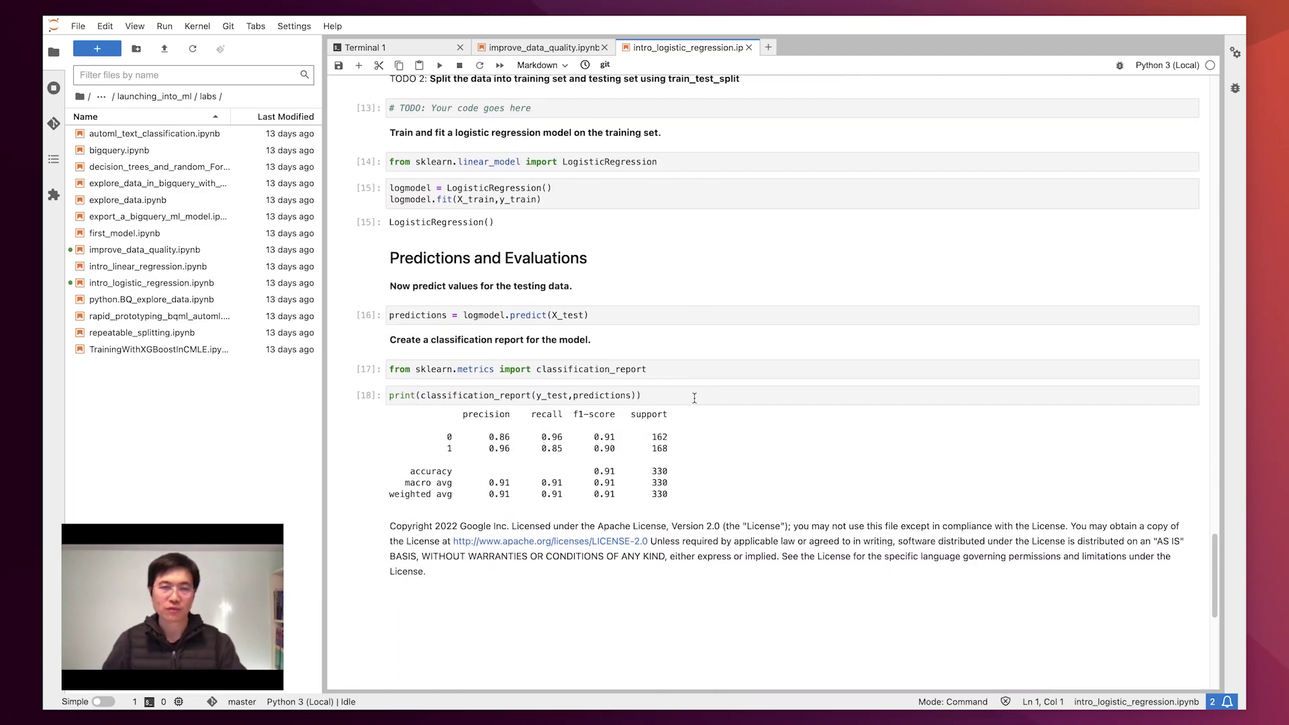
scroll(693, 398, up, 10)
scroll(694, 413, up, 10)
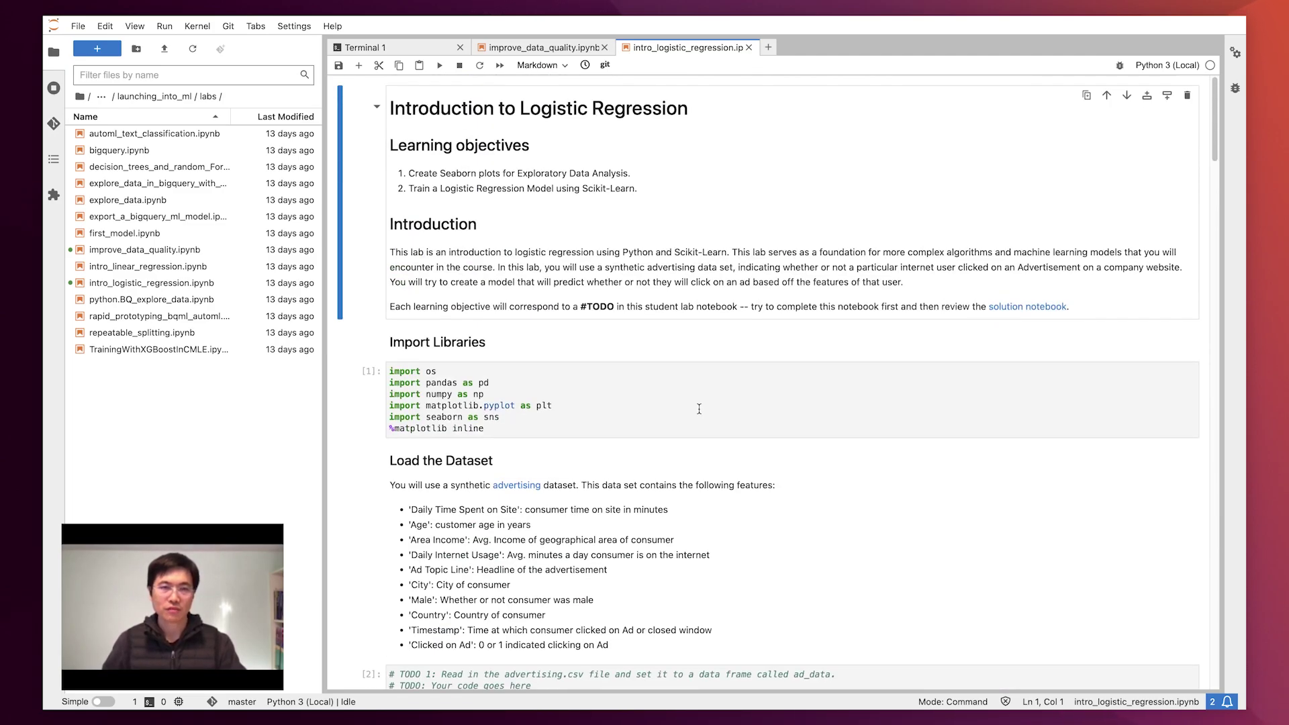